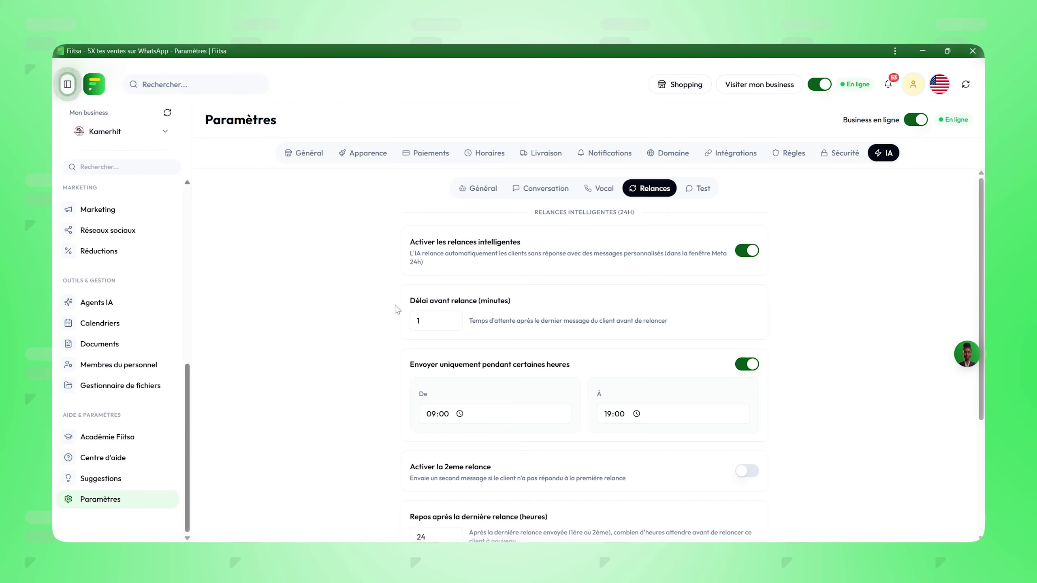
- Review the smart follow-up settings, including the delay before follow-up and the permitted sending hours
{"action": "left_click", "coordinate": [444, 320]}
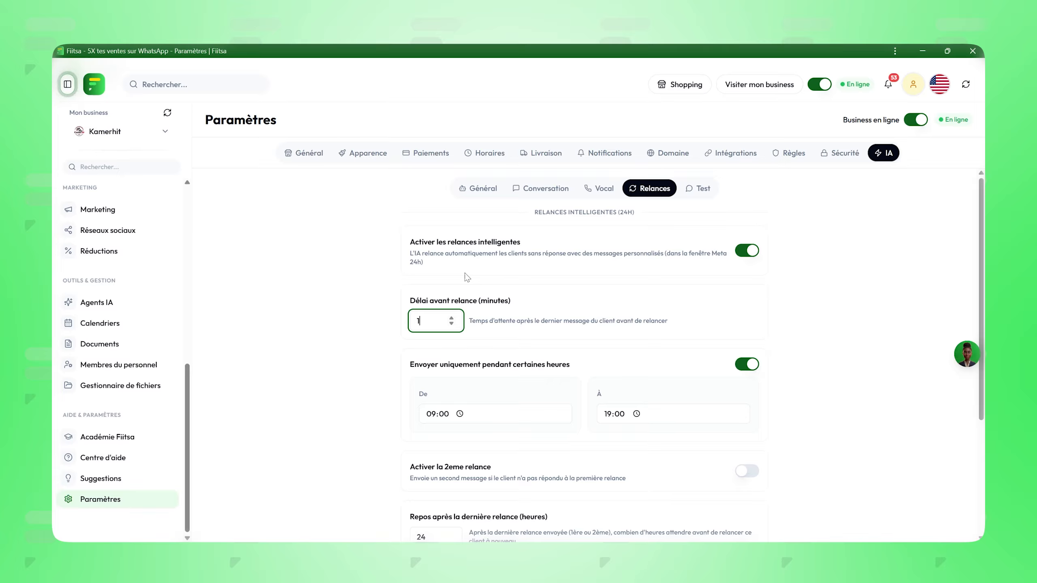
{"action": "scroll", "coordinate": [456, 387], "scroll_direction": "down", "scroll_amount": 1}
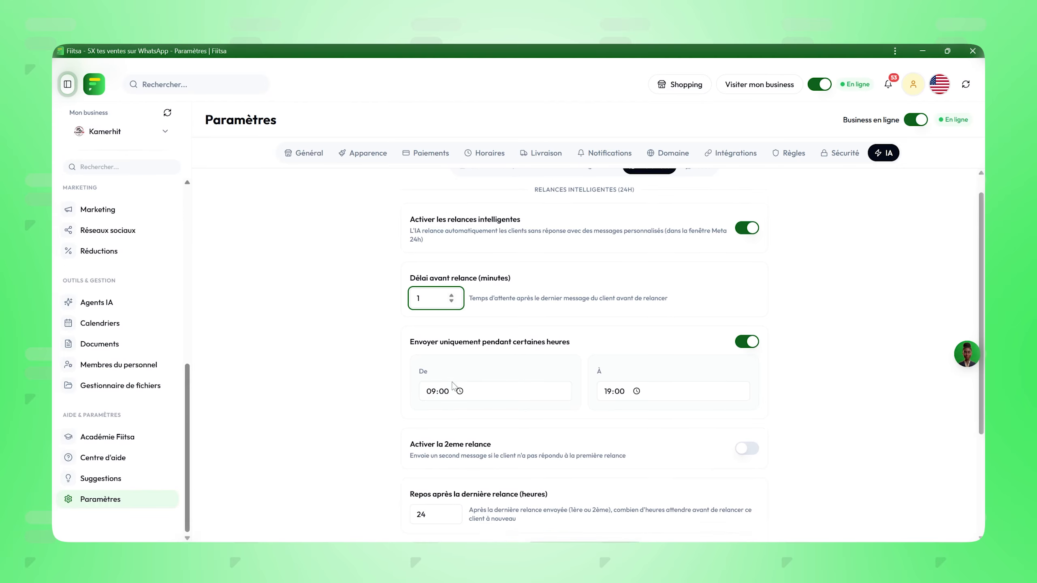
{"action": "scroll", "coordinate": [489, 374], "scroll_direction": "up", "scroll_amount": 1}
{"action": "scroll", "coordinate": [533, 353], "scroll_direction": "down", "scroll_amount": 1}
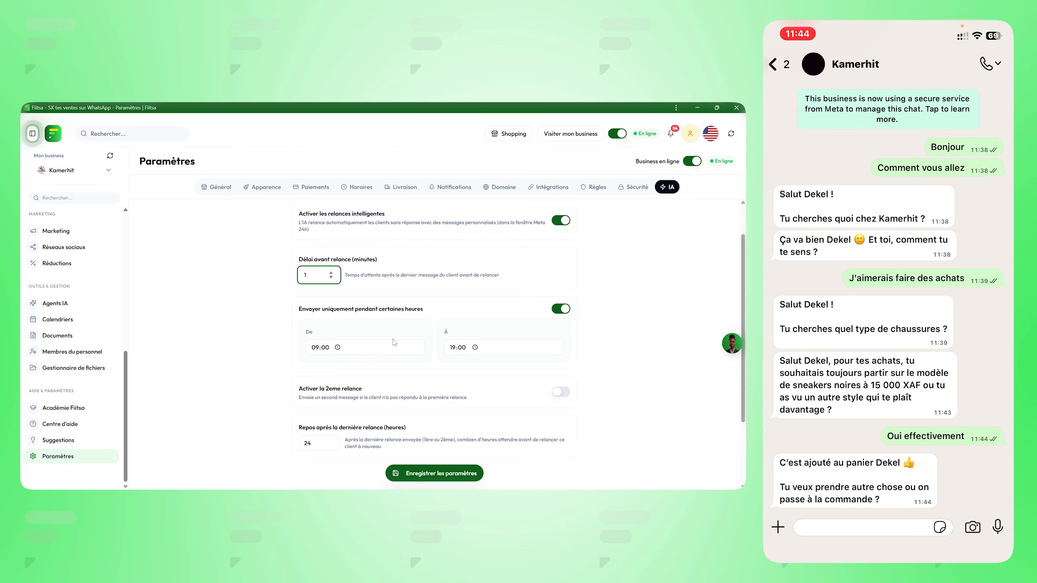
{"action": "scroll", "coordinate": [428, 236], "scroll_direction": "up", "scroll_amount": 1}
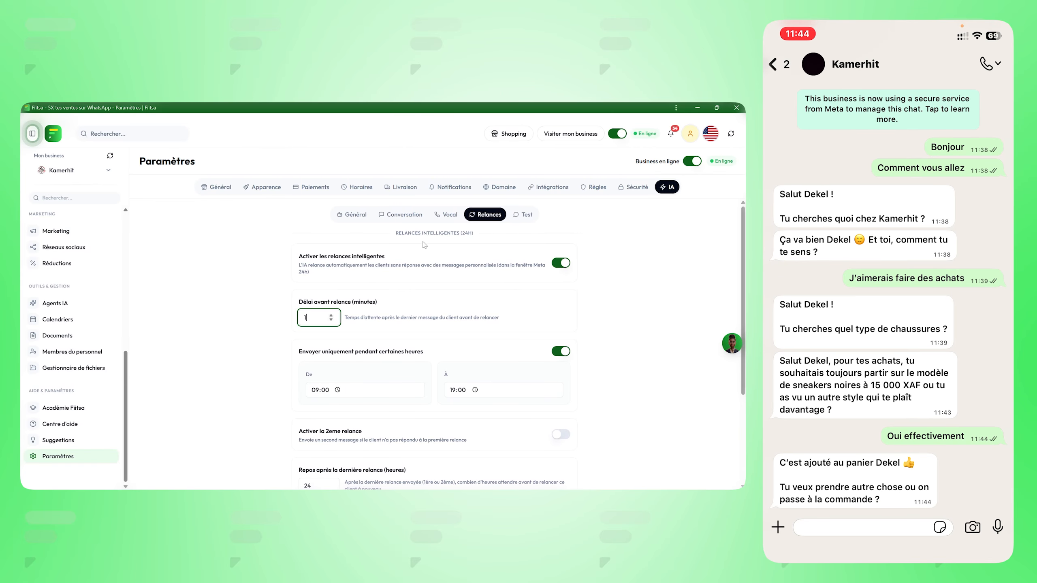
- Check the AI assistant's general configuration and return to the follow-up settings to look through them
{"action": "left_click", "coordinate": [349, 212]}
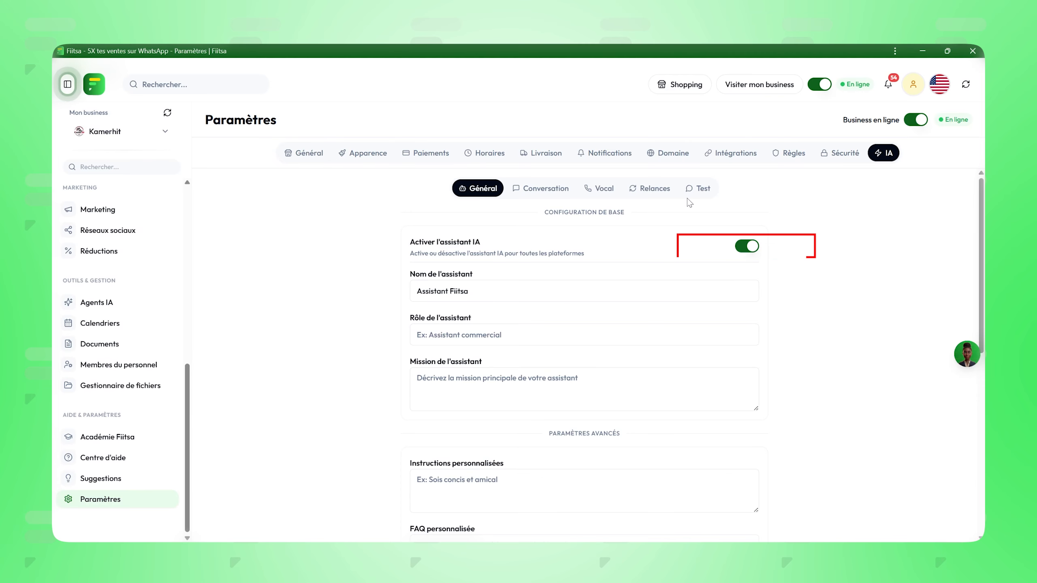
{"action": "left_click", "coordinate": [655, 193]}
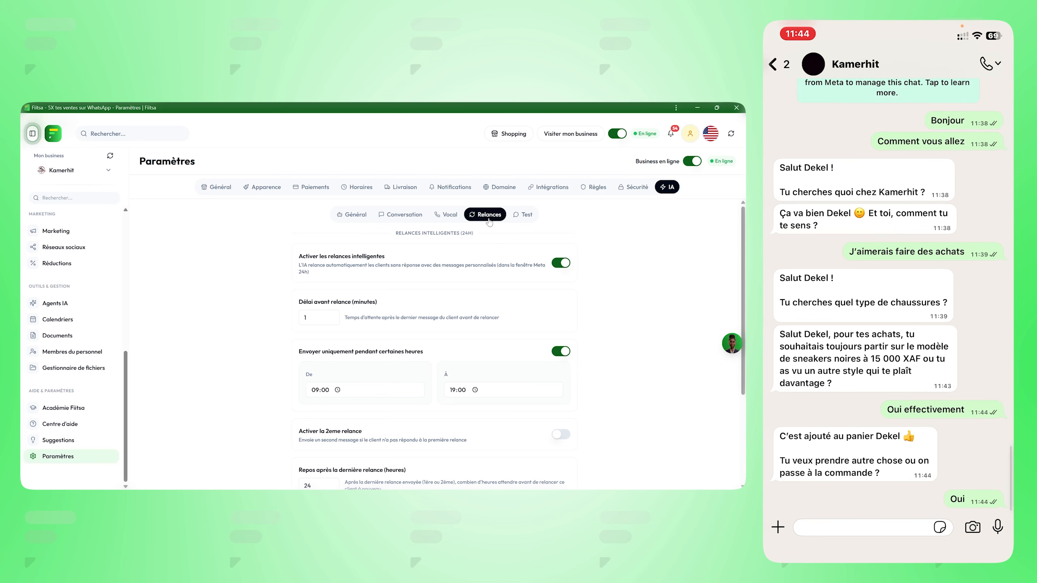
{"action": "scroll", "coordinate": [452, 247], "scroll_direction": "down", "scroll_amount": 3}
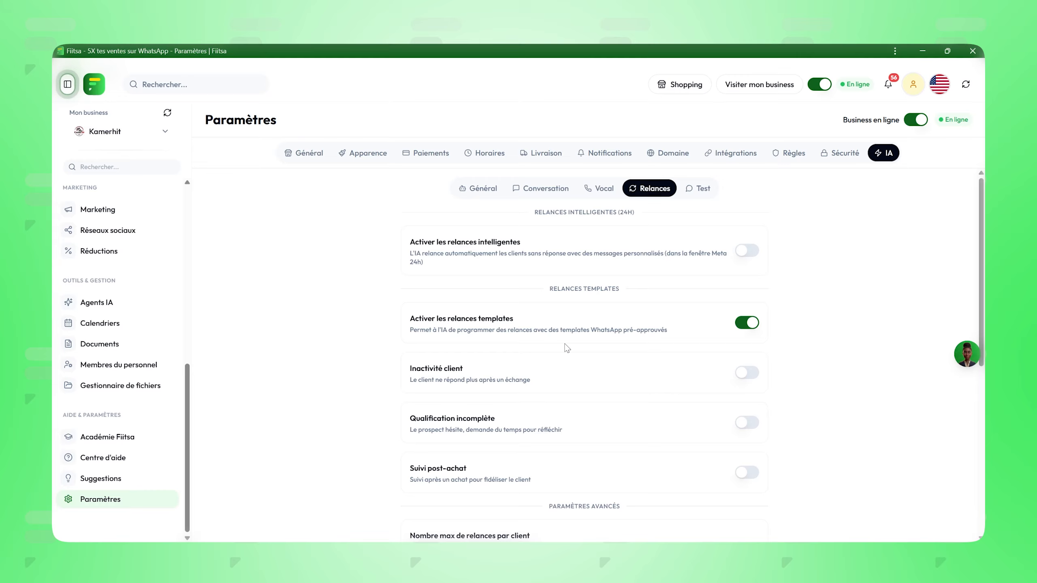
- Open the WhatsApp template rappel_relance_client_kamerhit from the messaging templates for editing
{"action": "scroll", "coordinate": [135, 310], "scroll_direction": "up", "scroll_amount": 8}
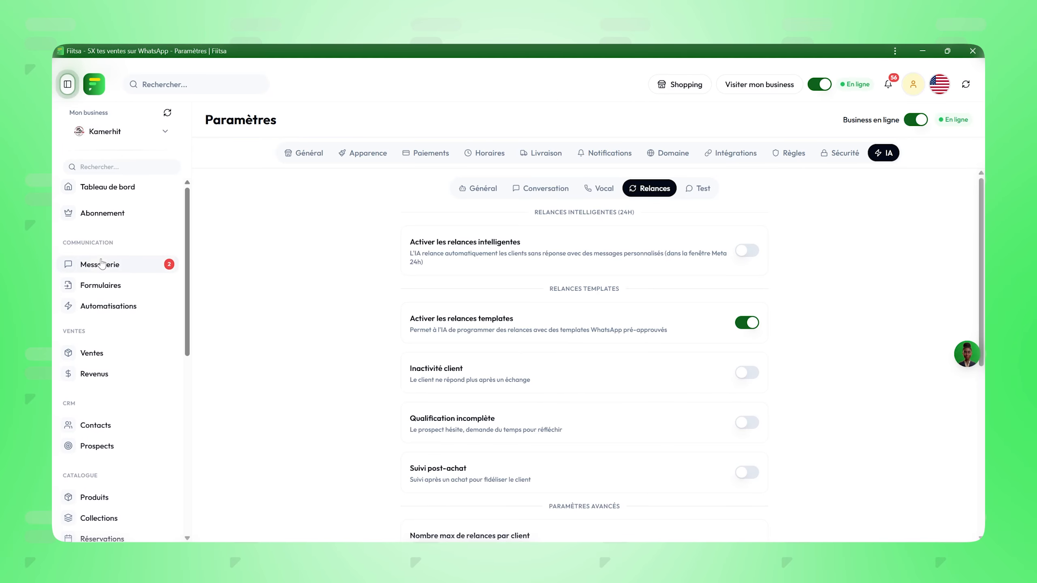
{"action": "left_click", "coordinate": [102, 264]}
{"action": "left_click", "coordinate": [526, 160]}
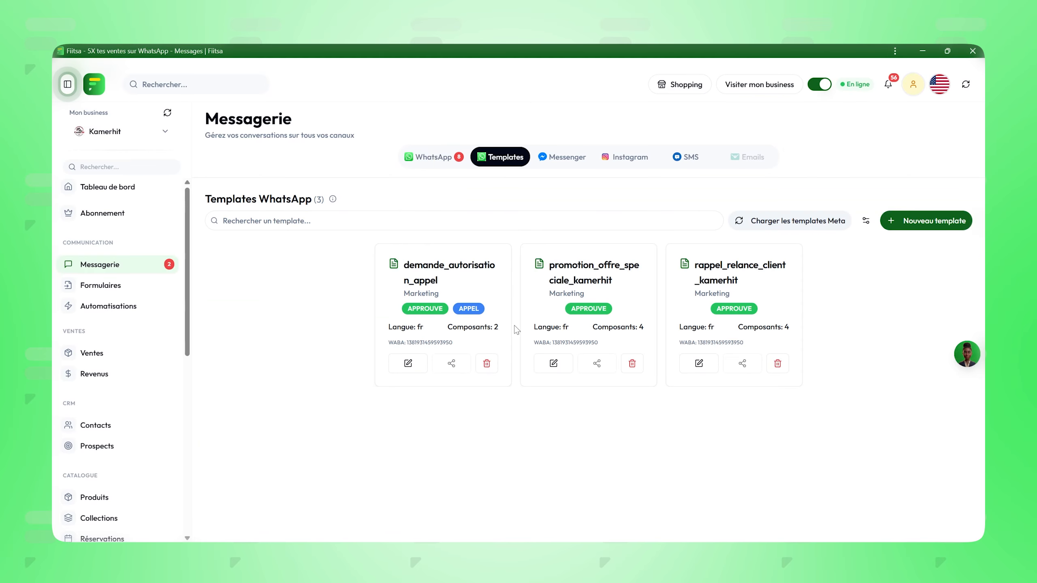
{"action": "left_click", "coordinate": [712, 365]}
{"action": "left_click", "coordinate": [847, 524]}
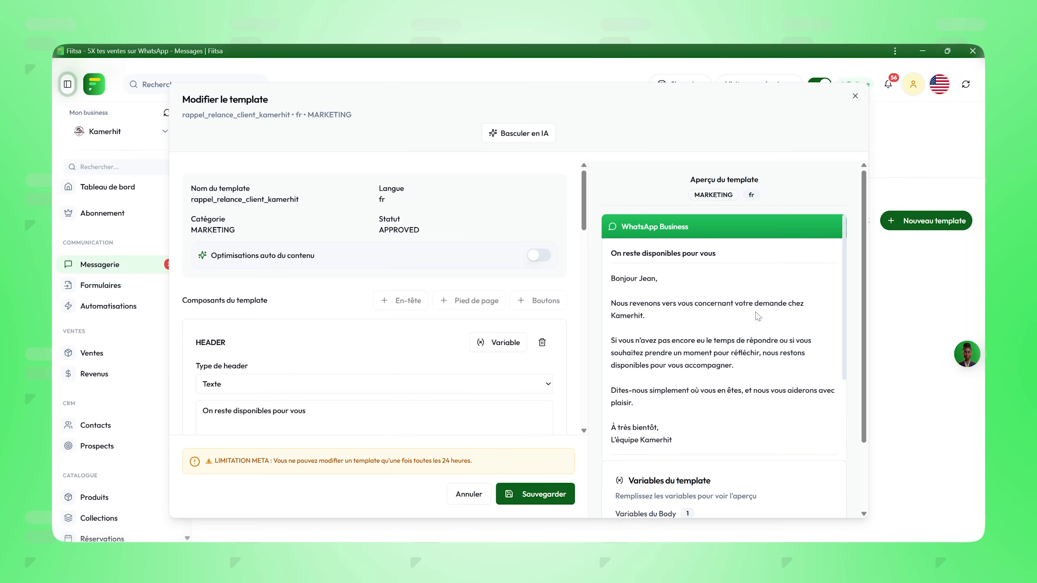
- Replace the sample value of the template's body variable 1 with {{customer.firstName}} and save the template
{"action": "scroll", "coordinate": [650, 334], "scroll_direction": "down", "scroll_amount": 3}
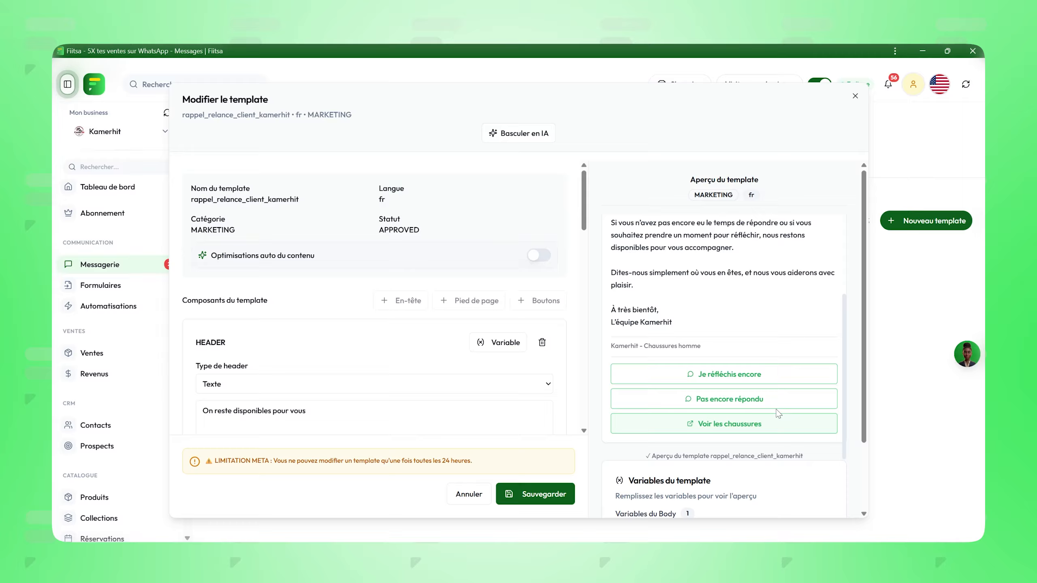
{"action": "scroll", "coordinate": [735, 411], "scroll_direction": "down", "scroll_amount": 2}
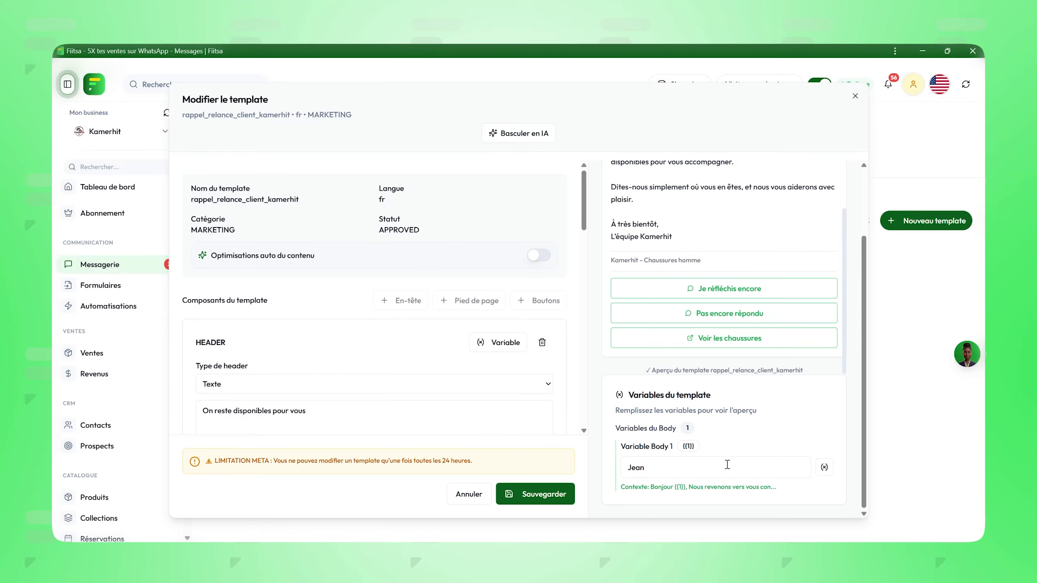
{"action": "left_click", "coordinate": [824, 467]}
{"action": "left_click", "coordinate": [479, 317]}
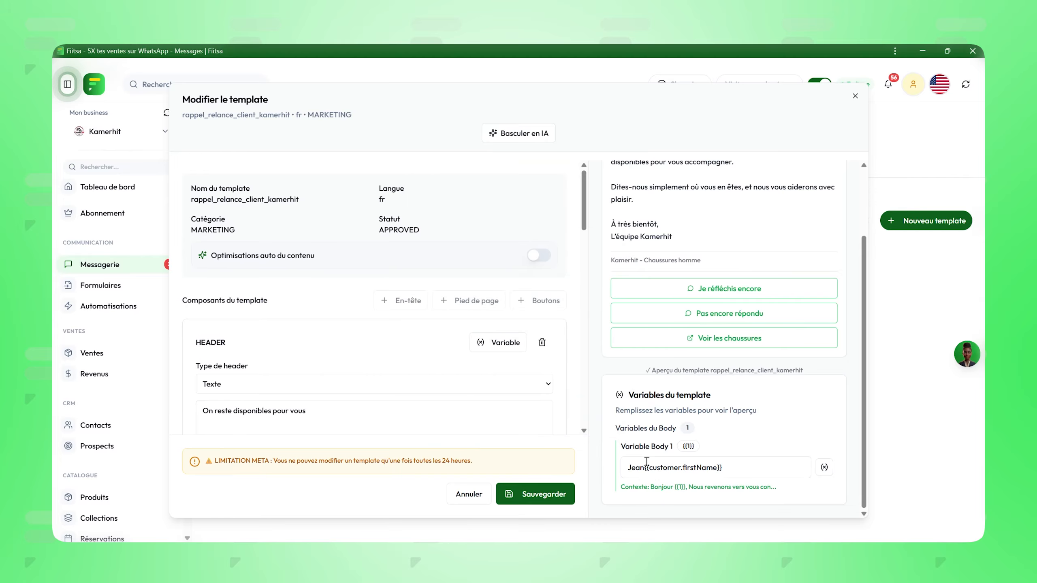
{"action": "left_click_drag", "start_coordinate": [645, 467], "coordinate": [605, 470]}
{"action": "key", "text": "BackSpace"}
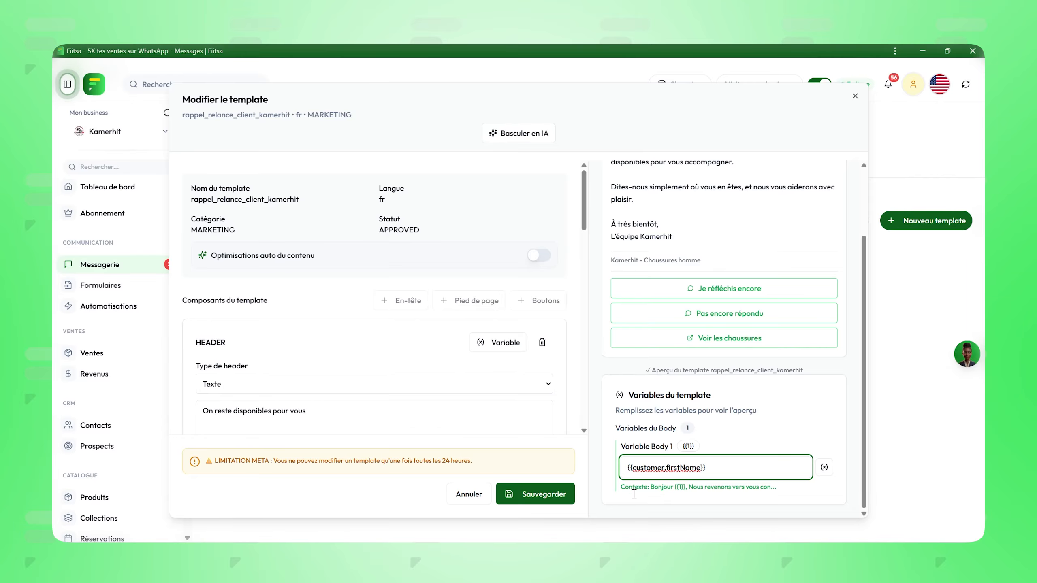
{"action": "key", "text": "ctrl+a"}
{"action": "left_click", "coordinate": [548, 492]}
- Return to the AI follow-up settings and look over the template follow-up options
{"action": "scroll", "coordinate": [114, 408], "scroll_direction": "down", "scroll_amount": 5}
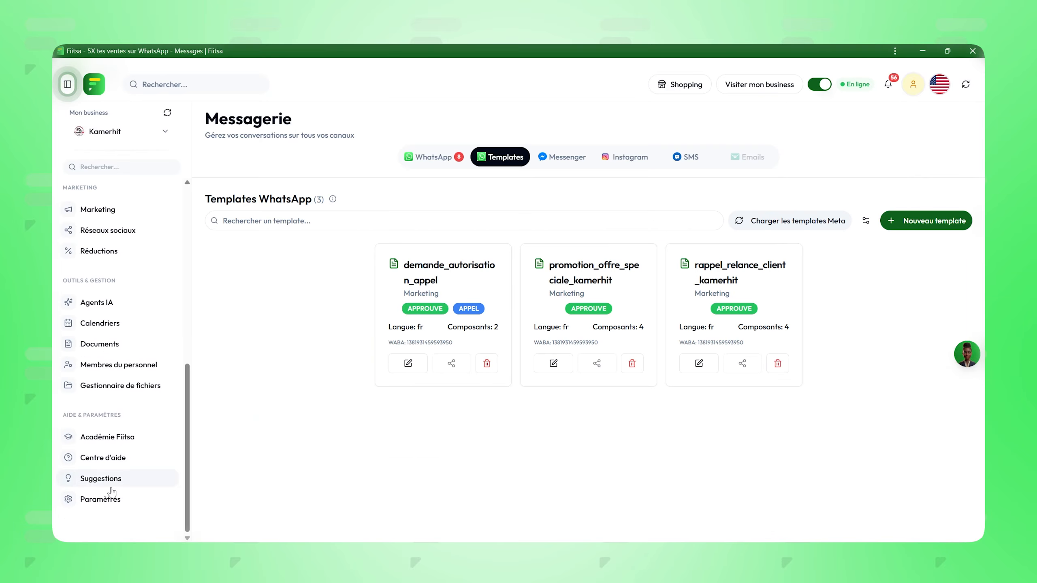
{"action": "left_click", "coordinate": [102, 498]}
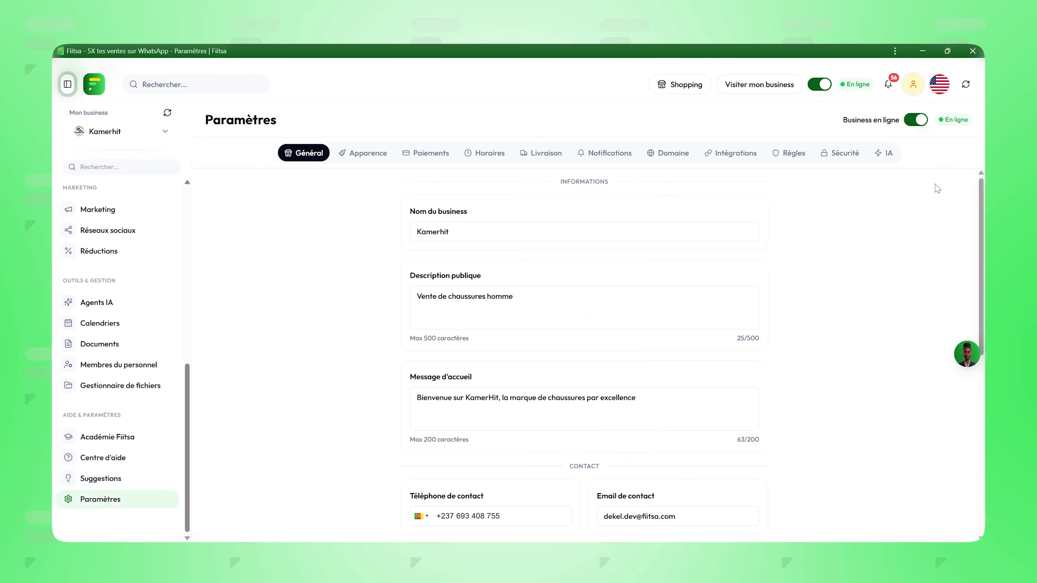
{"action": "left_click", "coordinate": [882, 155]}
{"action": "left_click", "coordinate": [650, 188]}
{"action": "scroll", "coordinate": [671, 294], "scroll_direction": "down", "scroll_amount": 10}
{"action": "scroll", "coordinate": [671, 294], "scroll_direction": "up", "scroll_amount": 5}
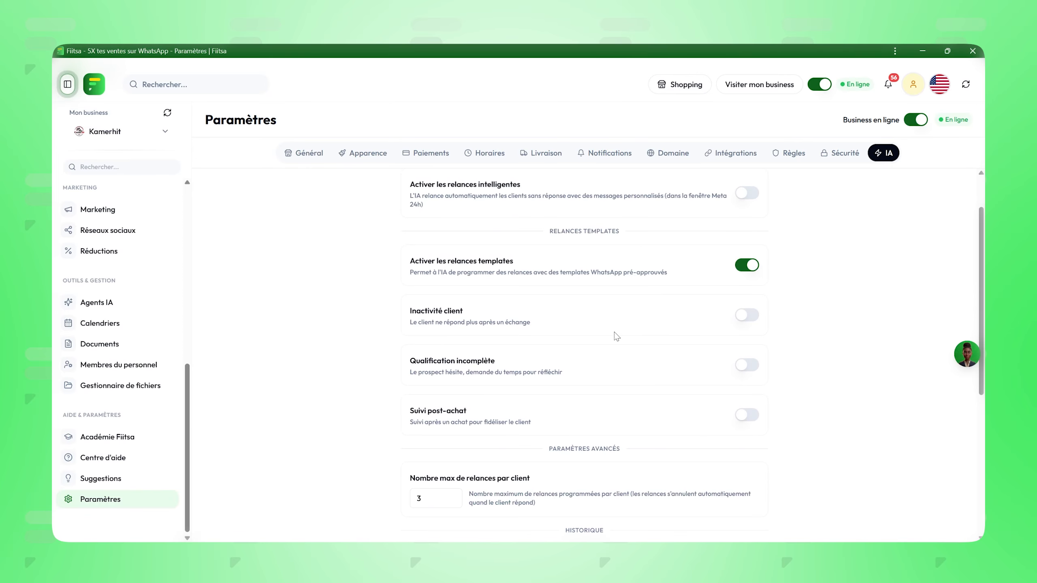
{"action": "scroll", "coordinate": [604, 302], "scroll_direction": "up", "scroll_amount": 2}
{"action": "scroll", "coordinate": [590, 274], "scroll_direction": "down", "scroll_amount": 2}
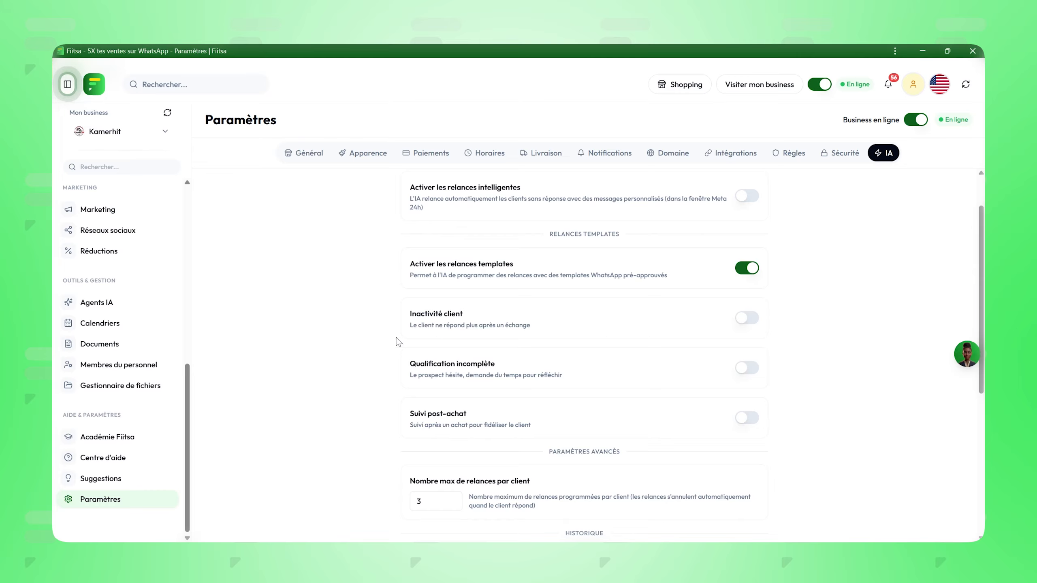
- Enable the Inactivité client follow-up and clear the value of its message body variable {{1}}
{"action": "left_click", "coordinate": [753, 319]}
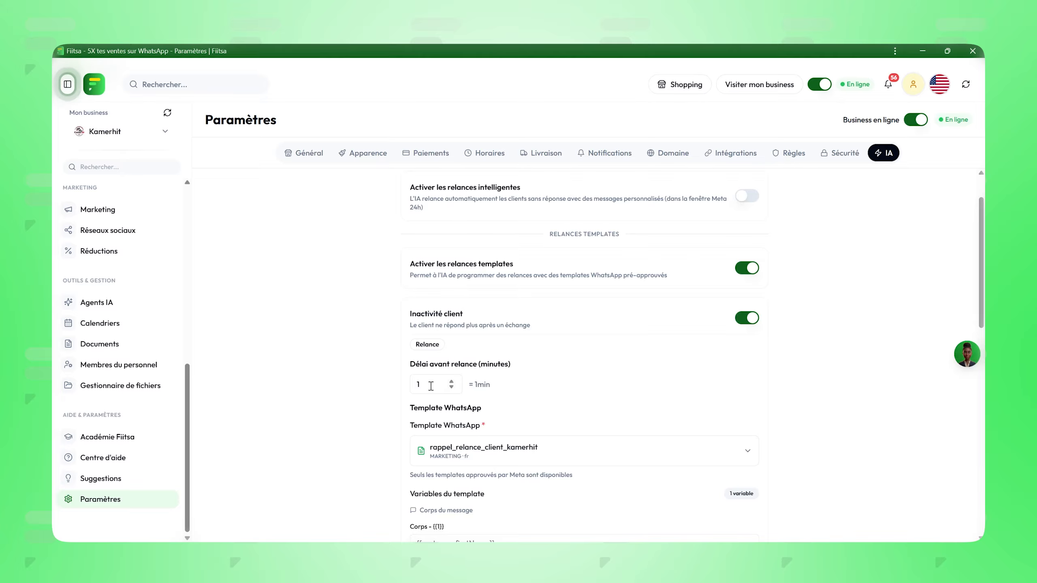
{"action": "scroll", "coordinate": [489, 354], "scroll_direction": "down", "scroll_amount": 3}
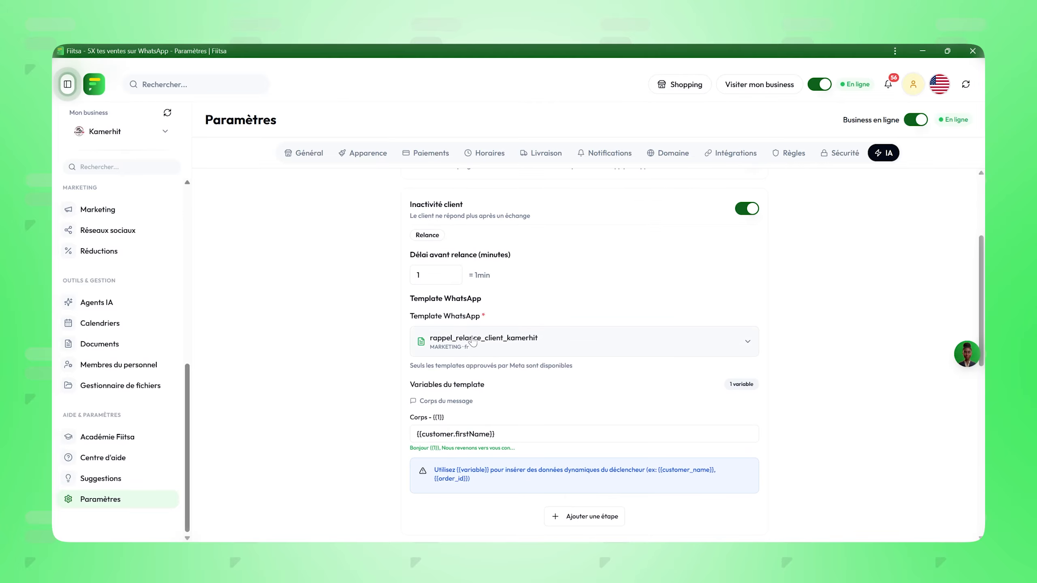
{"action": "triple_click", "coordinate": [512, 431]}
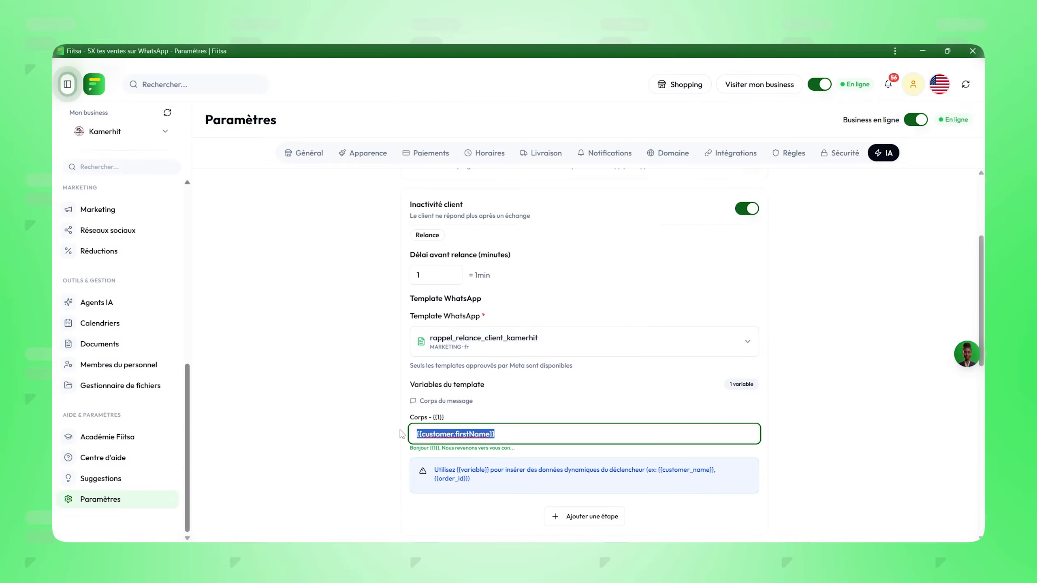
{"action": "key", "text": "BackSpace"}
{"action": "scroll", "coordinate": [471, 440], "scroll_direction": "down", "scroll_amount": 6}
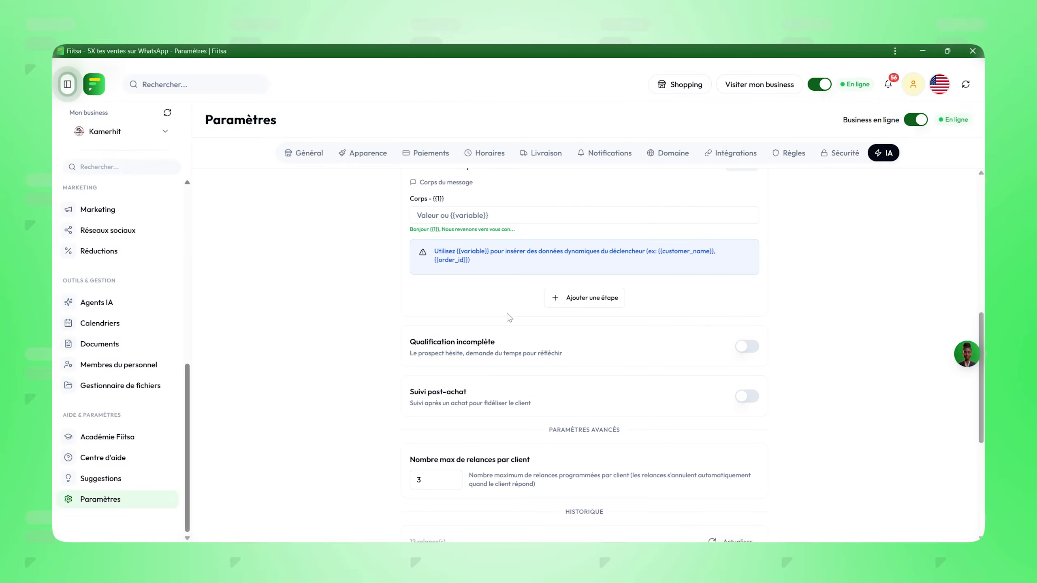
{"action": "scroll", "coordinate": [502, 306], "scroll_direction": "down", "scroll_amount": 1}
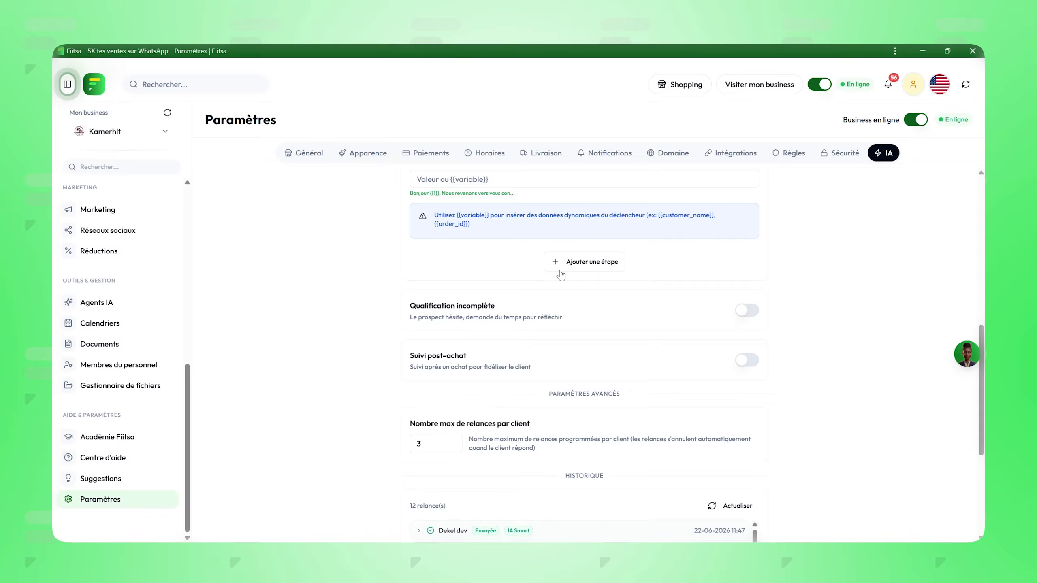
- Add a second step to the Inactivité client follow-up
{"action": "scroll", "coordinate": [561, 274], "scroll_direction": "up", "scroll_amount": 10}
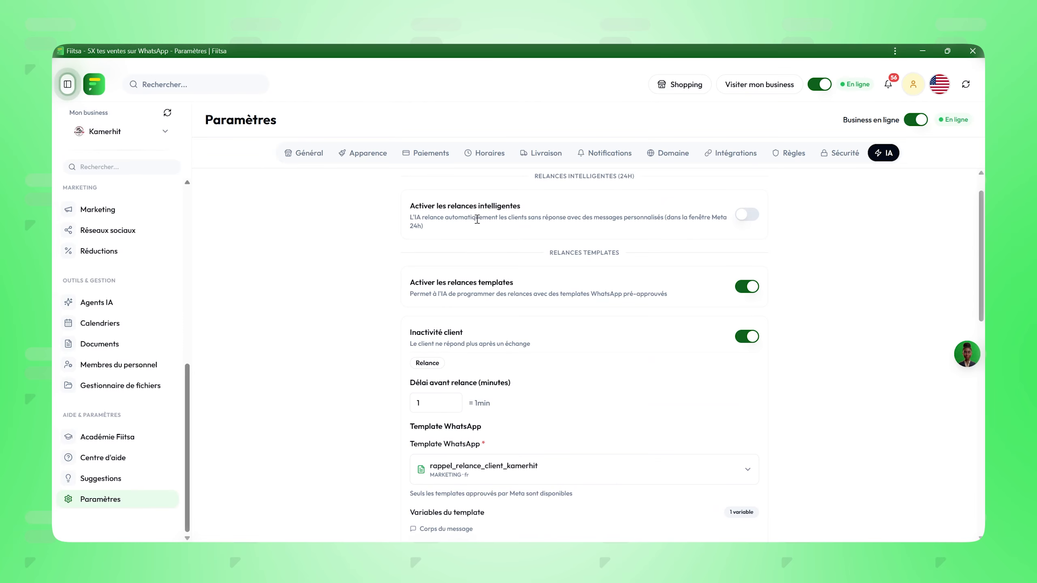
{"action": "scroll", "coordinate": [530, 219], "scroll_direction": "down", "scroll_amount": 10}
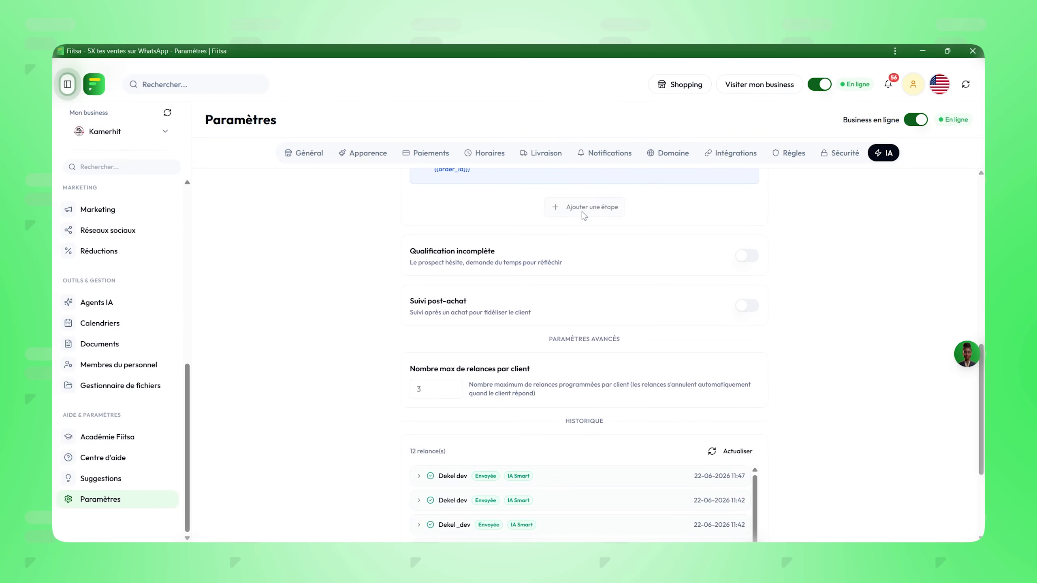
{"action": "left_click", "coordinate": [585, 206]}
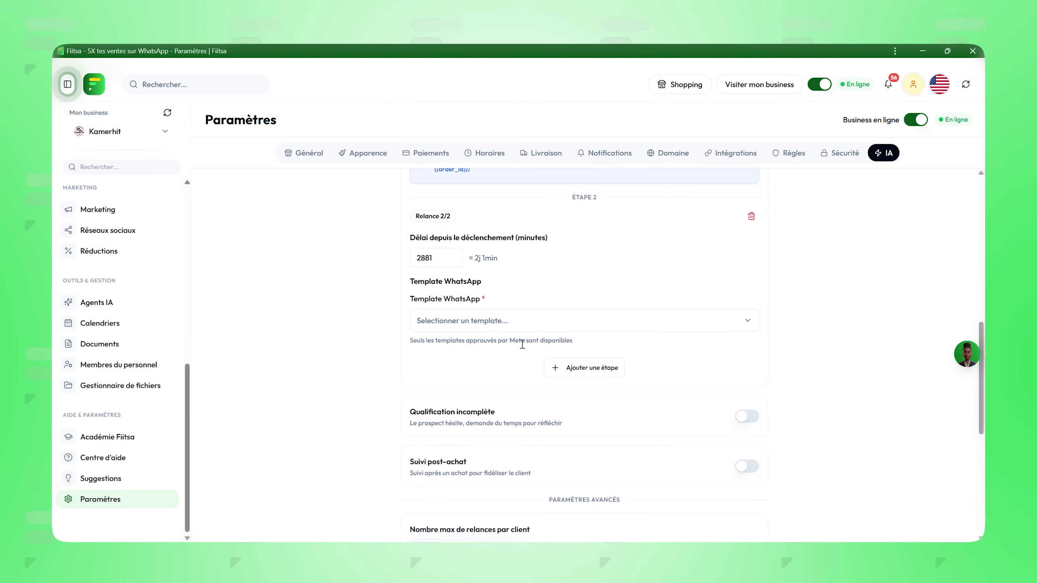
{"action": "scroll", "coordinate": [523, 343], "scroll_direction": "down", "scroll_amount": 3}
{"action": "scroll", "coordinate": [510, 341], "scroll_direction": "up", "scroll_amount": 3}
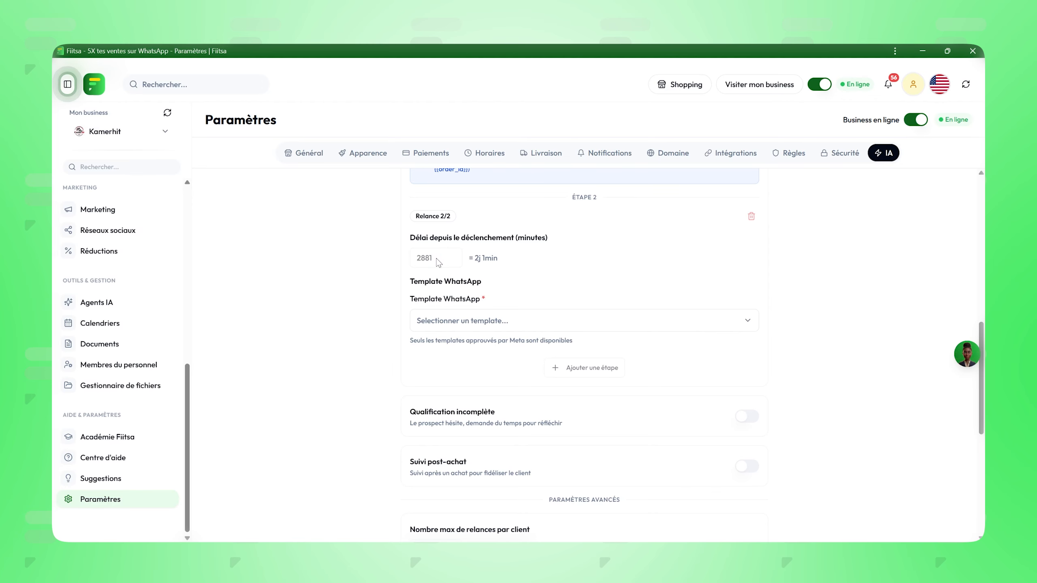
- Set the second step's delay to 1 minute and assign it the template rappel_relance_client_kamerhit
{"action": "left_click_drag", "start_coordinate": [437, 259], "coordinate": [368, 256]}
{"action": "left_click", "coordinate": [445, 322]}
{"action": "scroll", "coordinate": [482, 470], "scroll_direction": "down", "scroll_amount": 1}
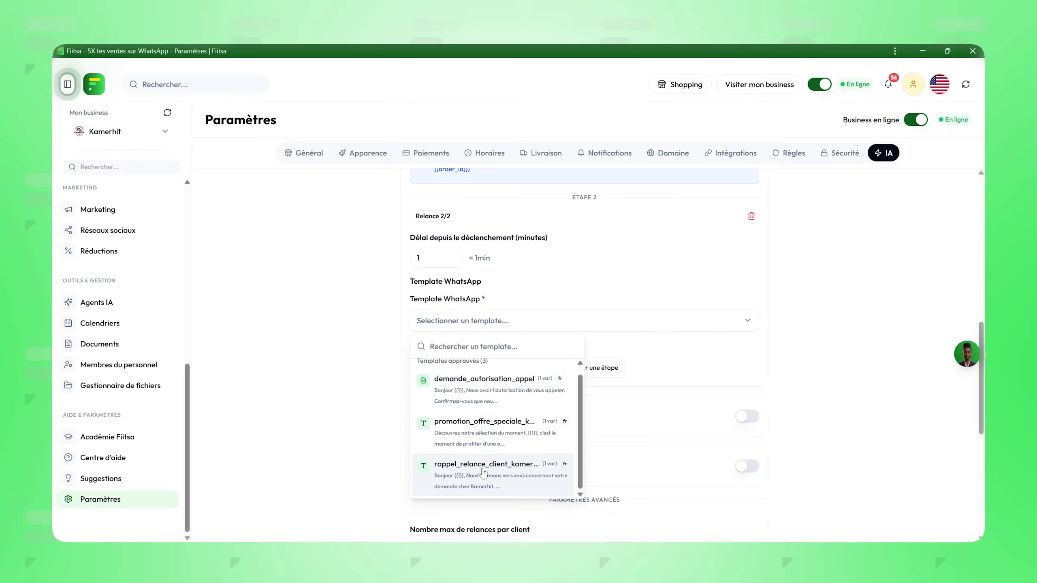
{"action": "left_click", "coordinate": [480, 468]}
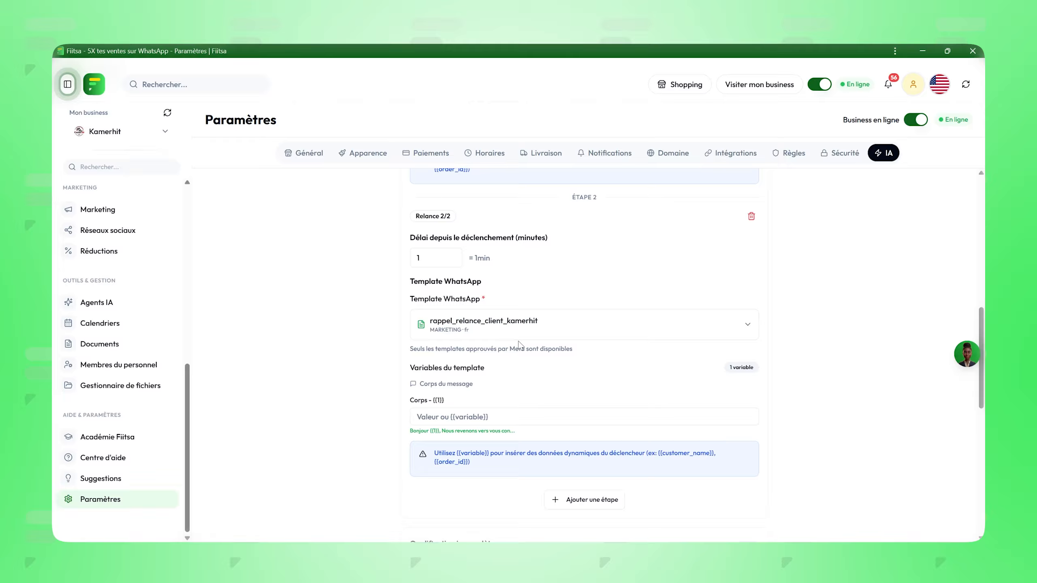
{"action": "scroll", "coordinate": [433, 375], "scroll_direction": "down", "scroll_amount": 3}
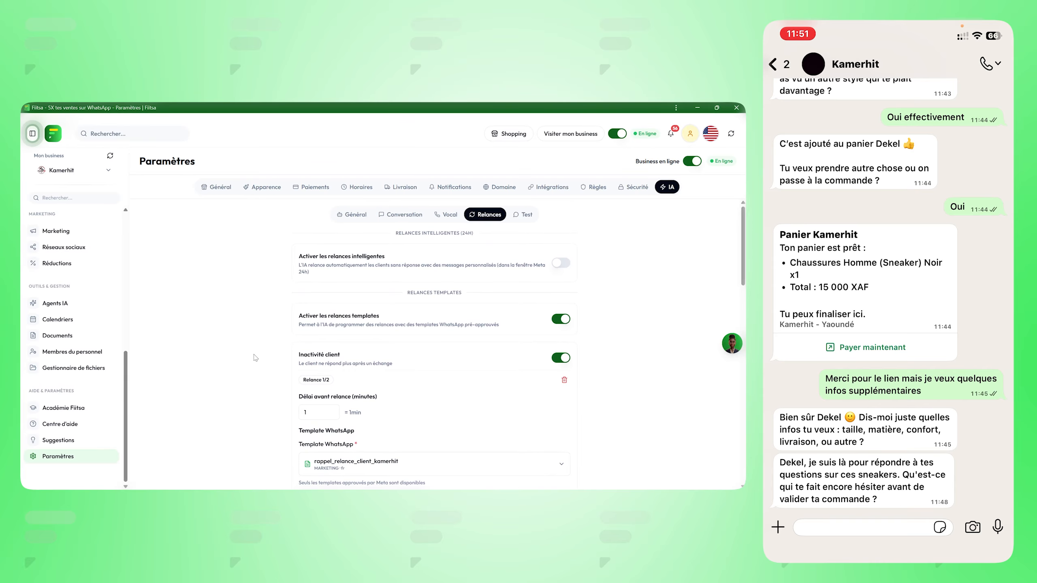
- Switch to the WhatsApp chat with Kamerhit and reply "D'accord merci"
{"action": "type", "text": "D'accord"}
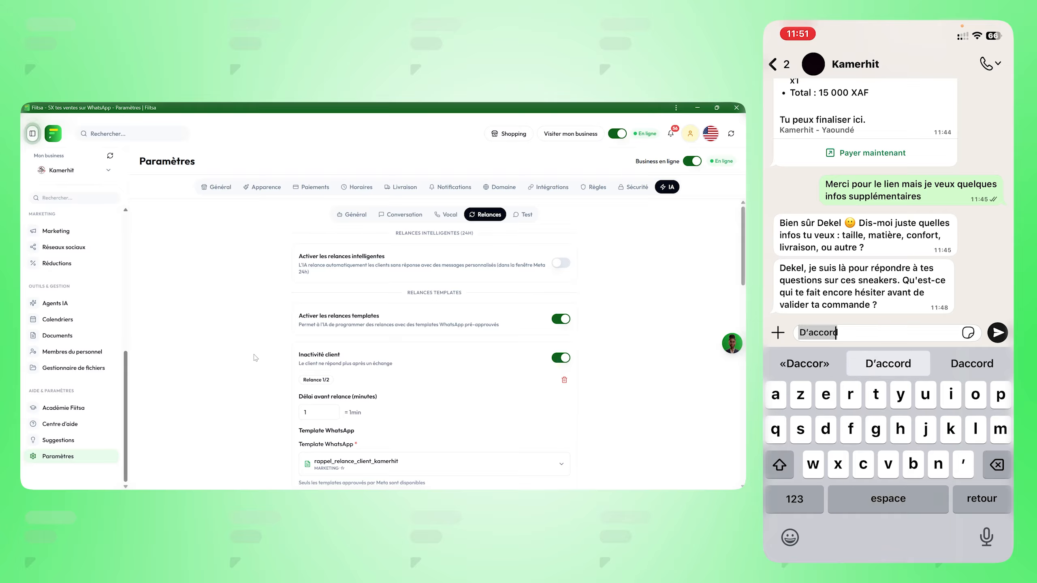
{"action": "type", "text": " me"}
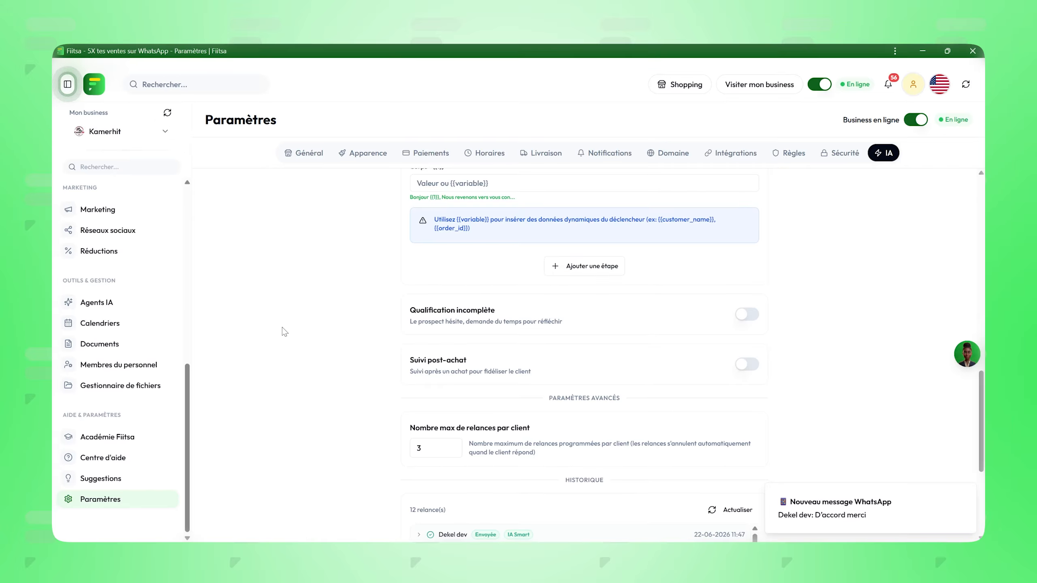
- Expand the most recent entry in the follow-up history in Fiitsa and examine its message and scheduling details
{"action": "scroll", "coordinate": [284, 331], "scroll_direction": "down", "scroll_amount": 5}
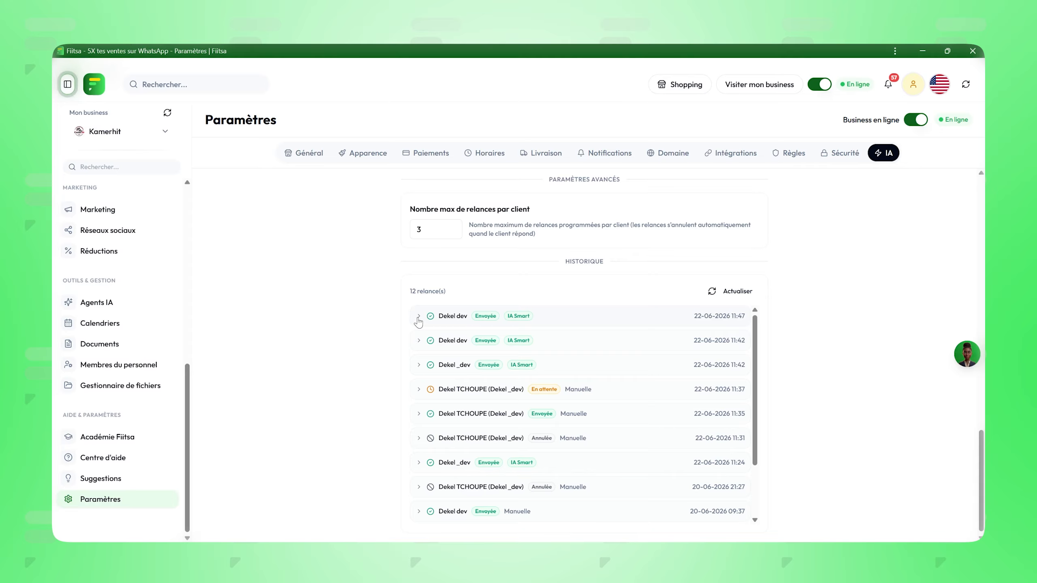
{"action": "left_click", "coordinate": [418, 320]}
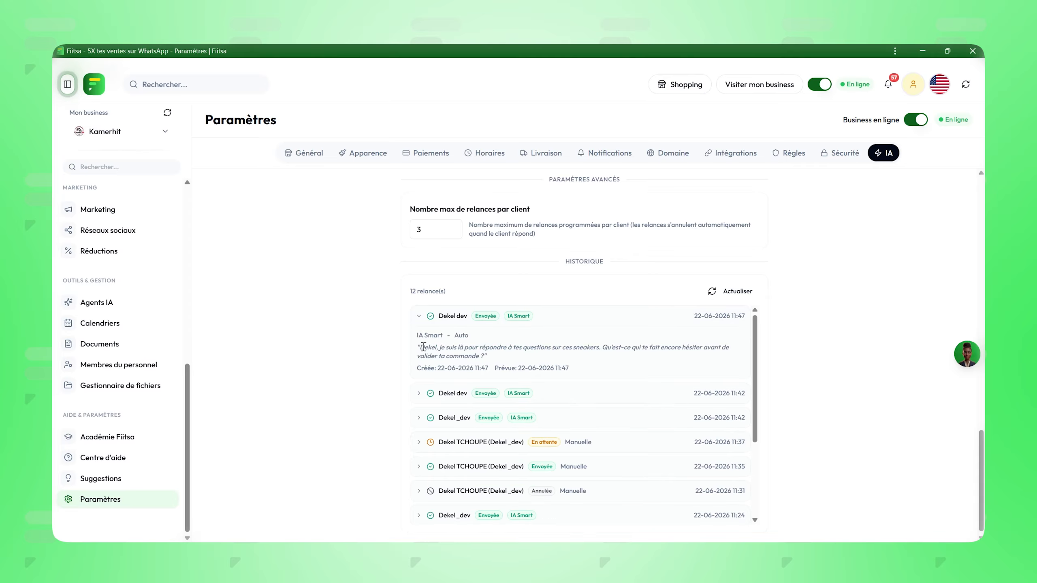
{"action": "left_click_drag", "start_coordinate": [420, 347], "coordinate": [436, 378]}
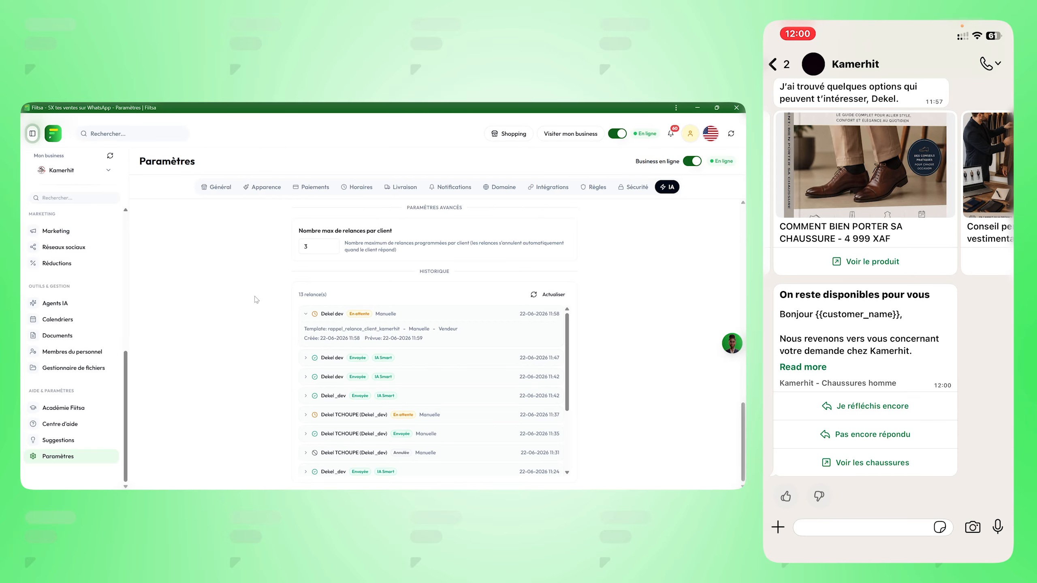
- Go to the WhatsApp conversations in Messagerie and open follow-up scheduling for the most recent conversation
{"action": "scroll", "coordinate": [257, 297], "scroll_direction": "up", "scroll_amount": 4}
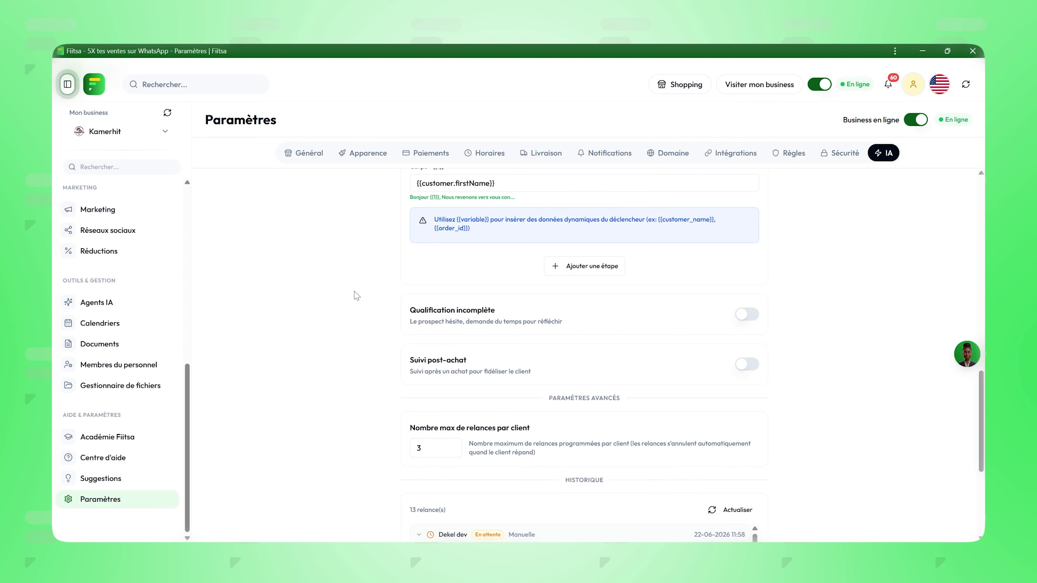
{"action": "scroll", "coordinate": [163, 286], "scroll_direction": "up", "scroll_amount": 10}
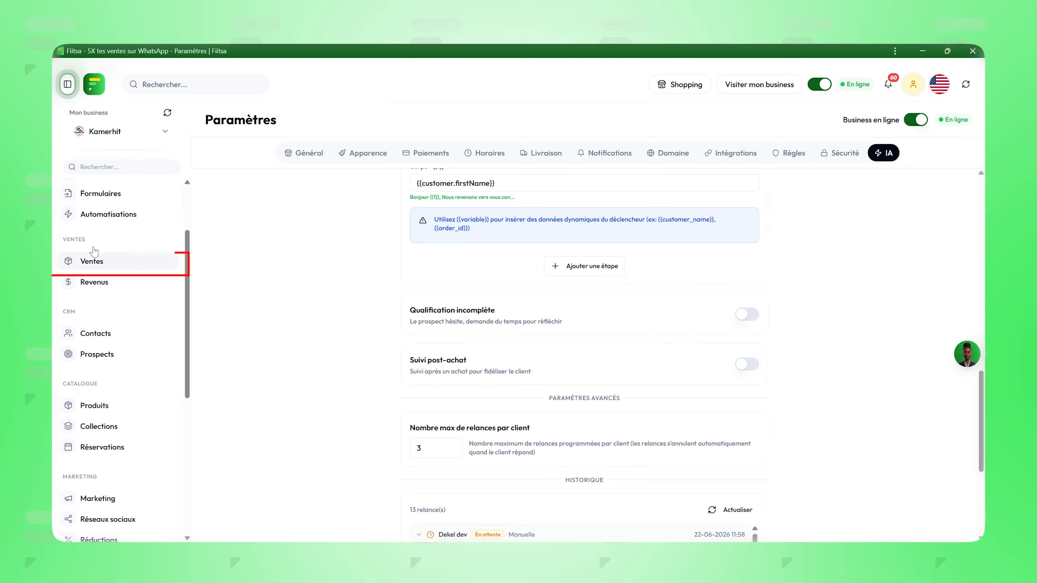
{"action": "left_click", "coordinate": [122, 265]}
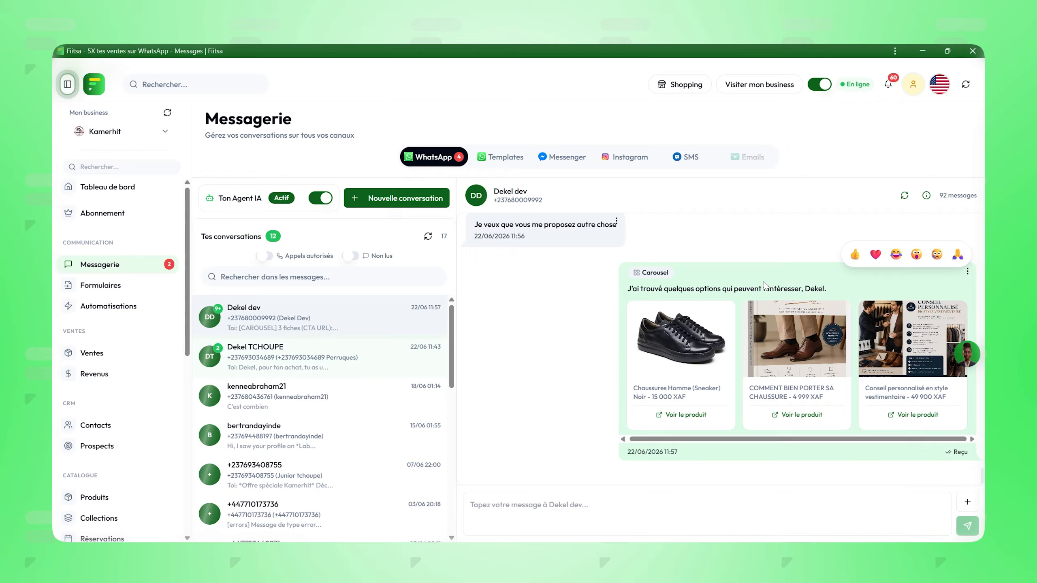
{"action": "scroll", "coordinate": [766, 287], "scroll_direction": "up", "scroll_amount": 4}
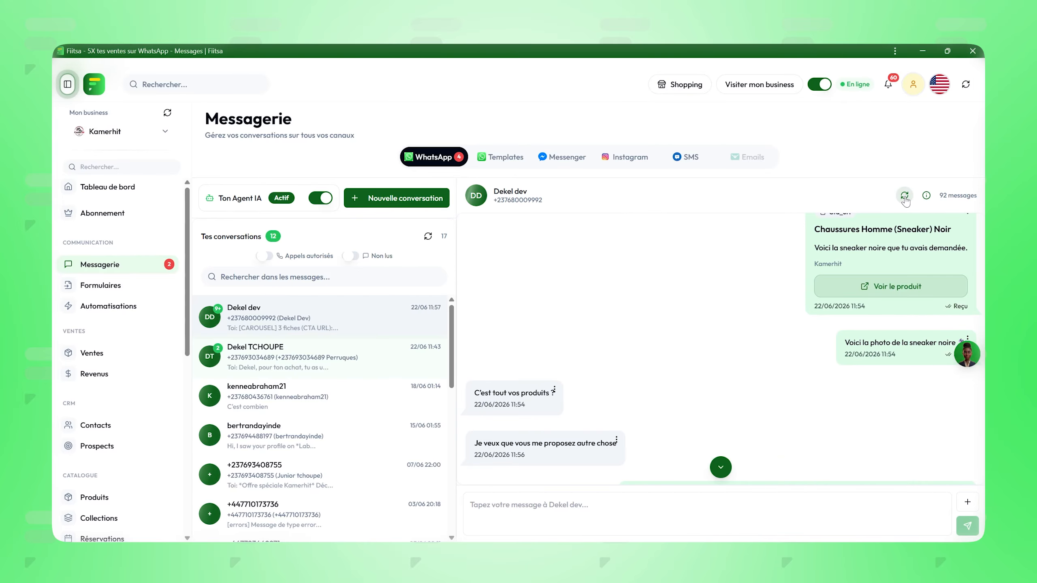
{"action": "left_click", "coordinate": [904, 196]}
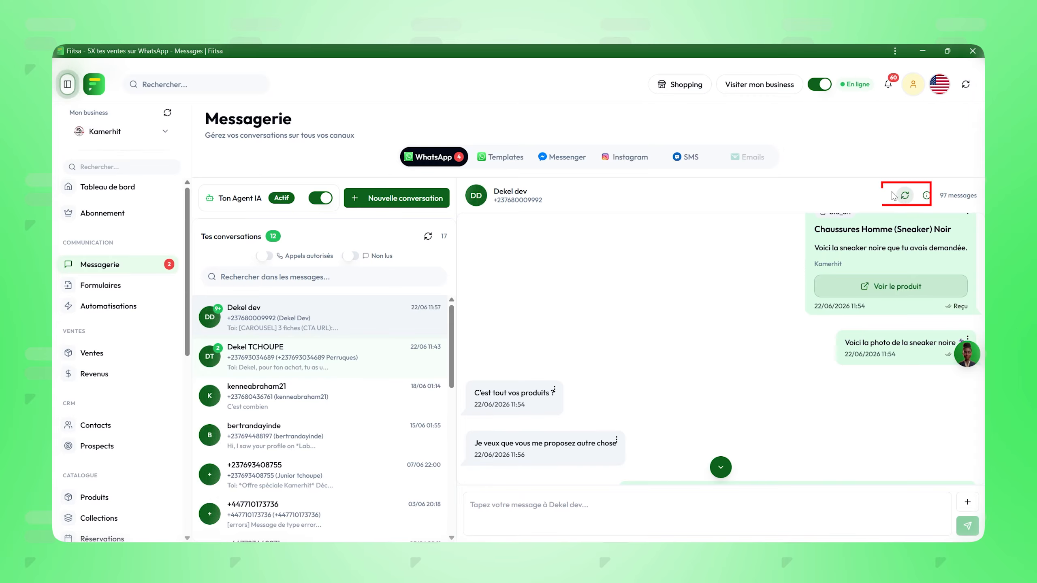
{"action": "left_click", "coordinate": [903, 196]}
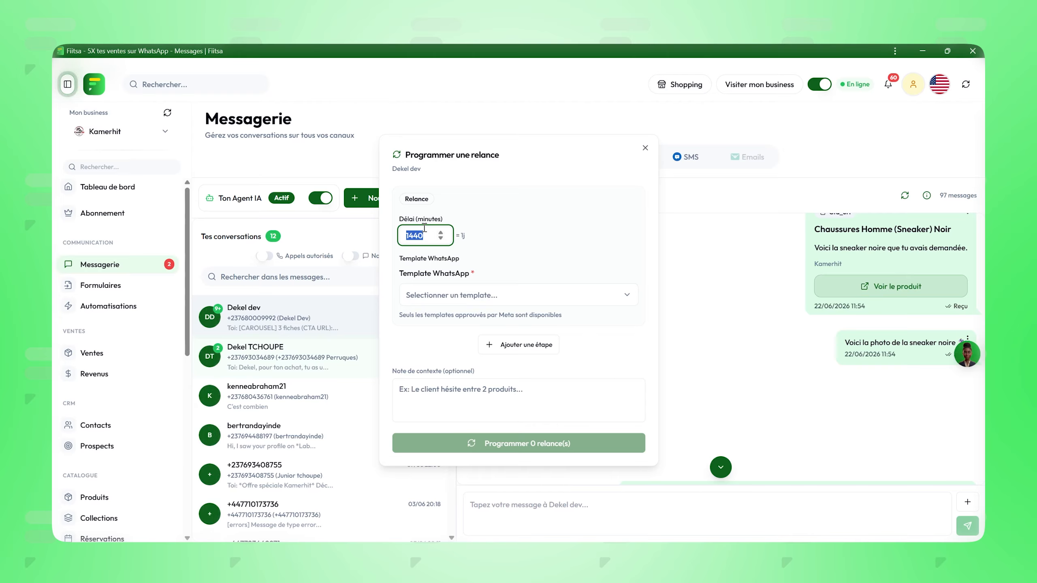
- Set the manual follow-up's delay to 1 minute and assign it the template rappel_relance_client_kamerhit
{"action": "type", "text": "1"}
{"action": "left_click", "coordinate": [449, 294]}
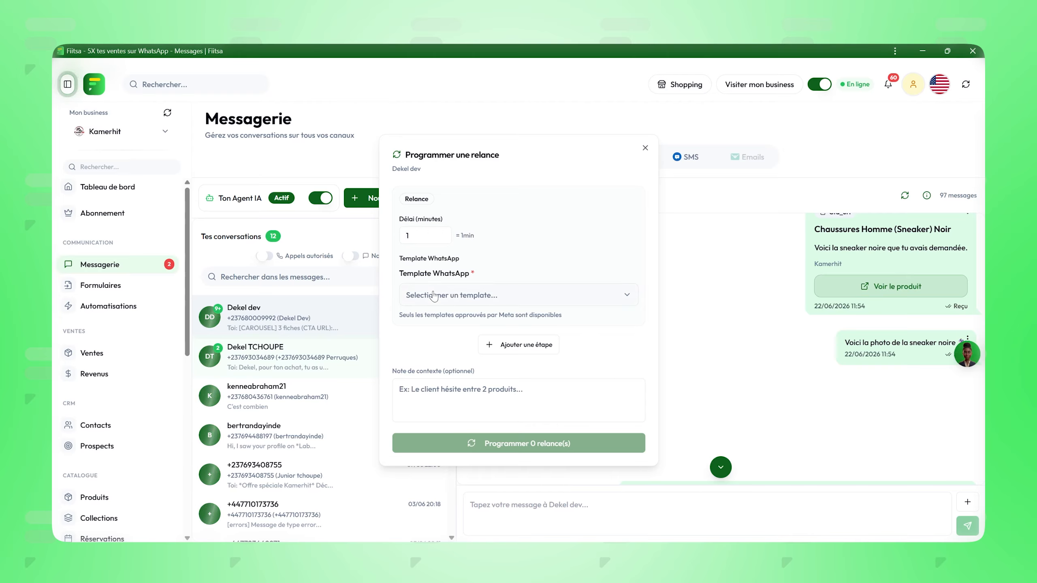
{"action": "left_click", "coordinate": [470, 355]}
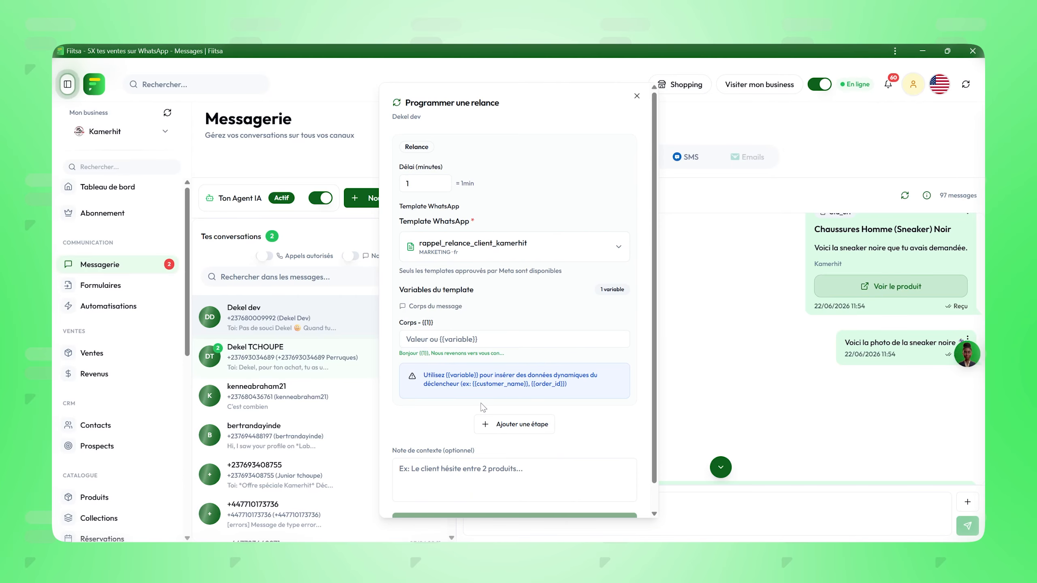
- Fill the template's body variable with {{customer_name}} and schedule the follow-up without a context note
{"action": "left_click_drag", "start_coordinate": [472, 385], "coordinate": [528, 388]}
{"action": "key", "text": "ctrl+c"}
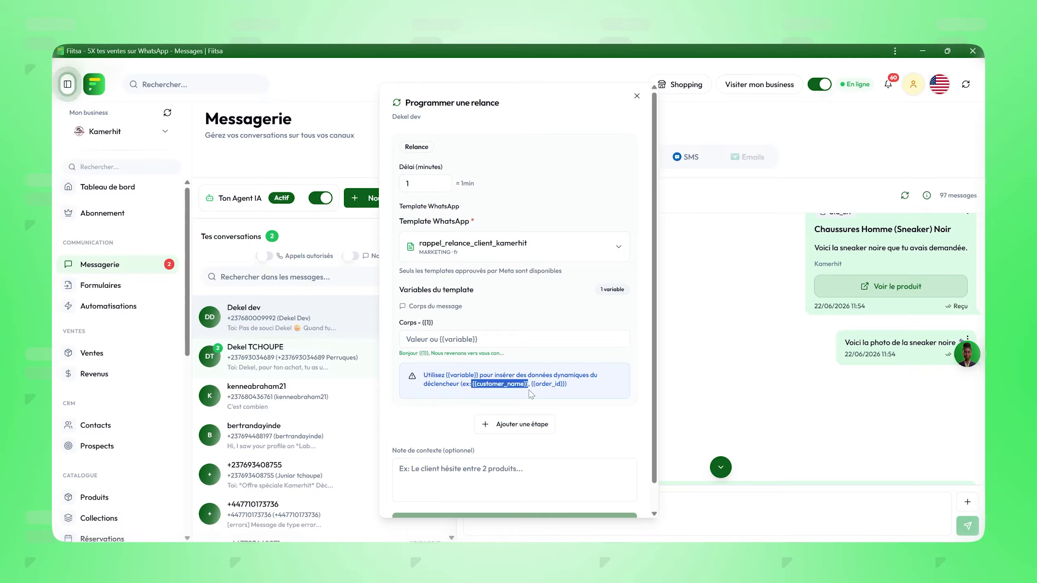
{"action": "left_click", "coordinate": [495, 338]}
{"action": "key", "text": "ctrl+v"}
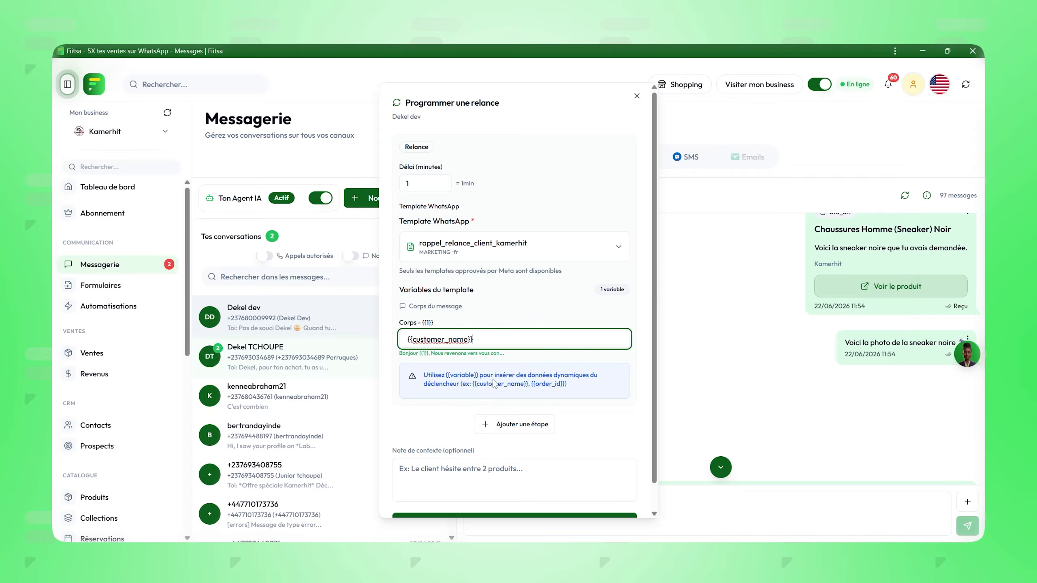
{"action": "scroll", "coordinate": [514, 425], "scroll_direction": "down", "scroll_amount": 1}
{"action": "left_click", "coordinate": [444, 471]}
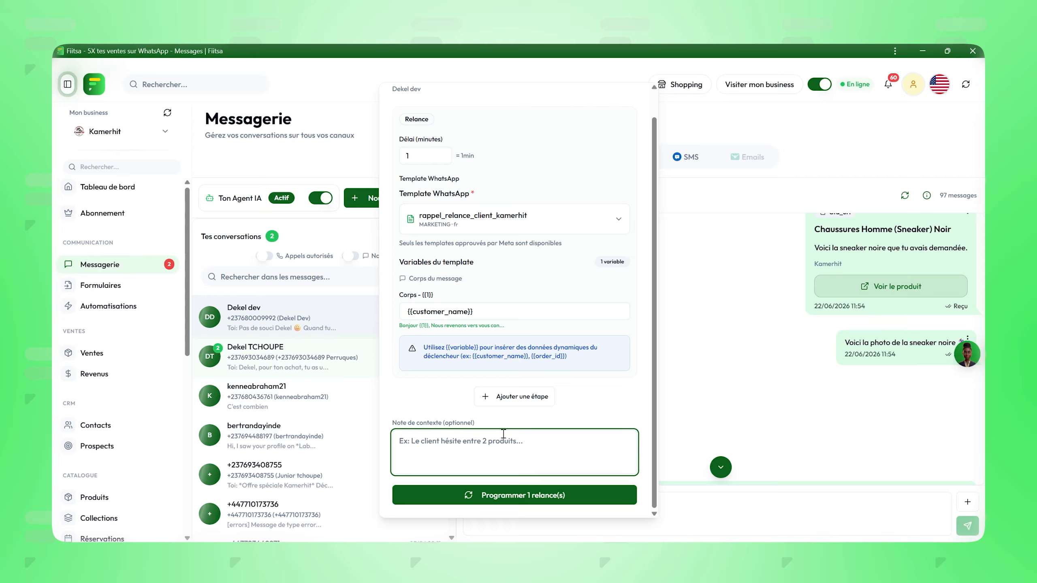
{"action": "left_click", "coordinate": [487, 496]}
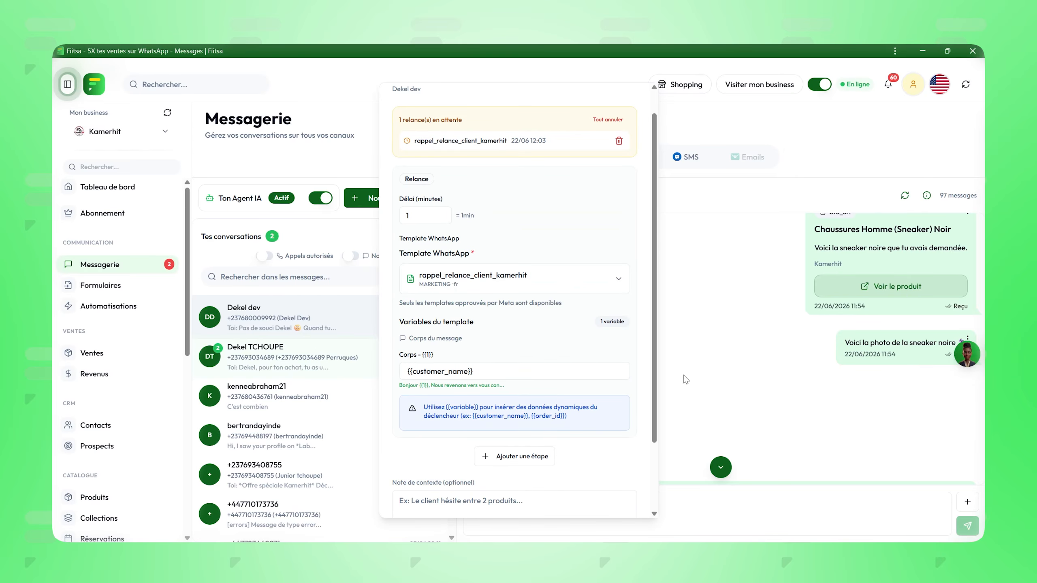
- Check the pending follow-up in the conversation's scheduling dialog and the details of the newest entry in the AI settings' follow-up history
{"action": "left_click", "coordinate": [904, 196]}
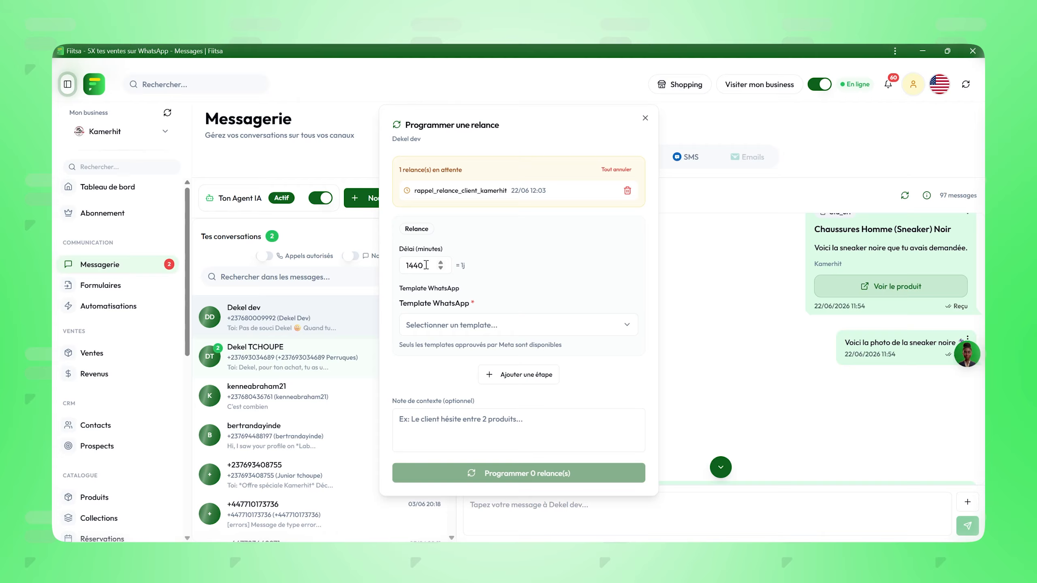
{"action": "left_click", "coordinate": [644, 118]}
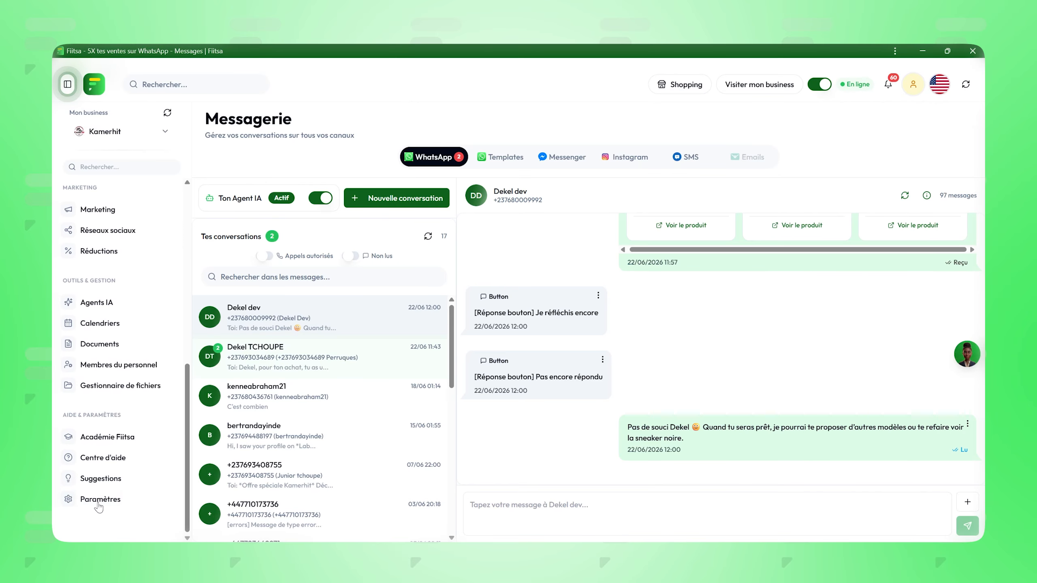
{"action": "left_click", "coordinate": [100, 499]}
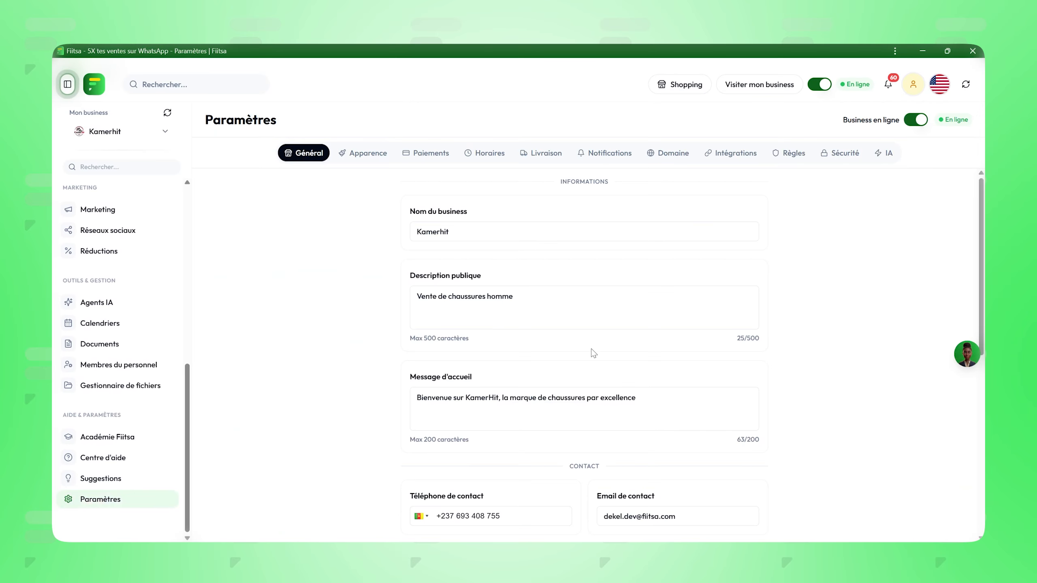
{"action": "left_click", "coordinate": [883, 154]}
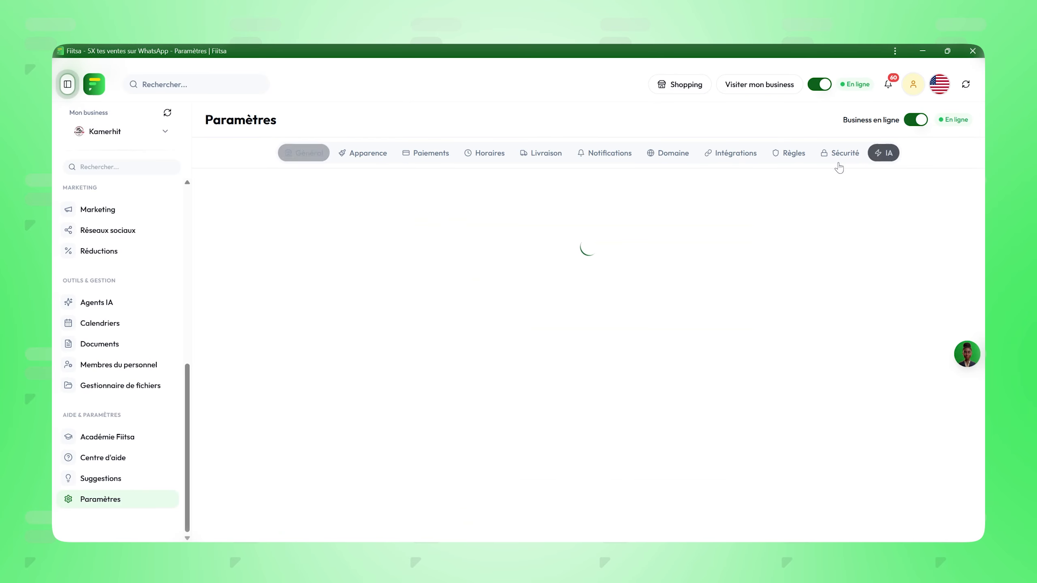
{"action": "left_click", "coordinate": [656, 189]}
{"action": "scroll", "coordinate": [581, 436], "scroll_direction": "down", "scroll_amount": 10}
{"action": "scroll", "coordinate": [582, 436], "scroll_direction": "down", "scroll_amount": 15}
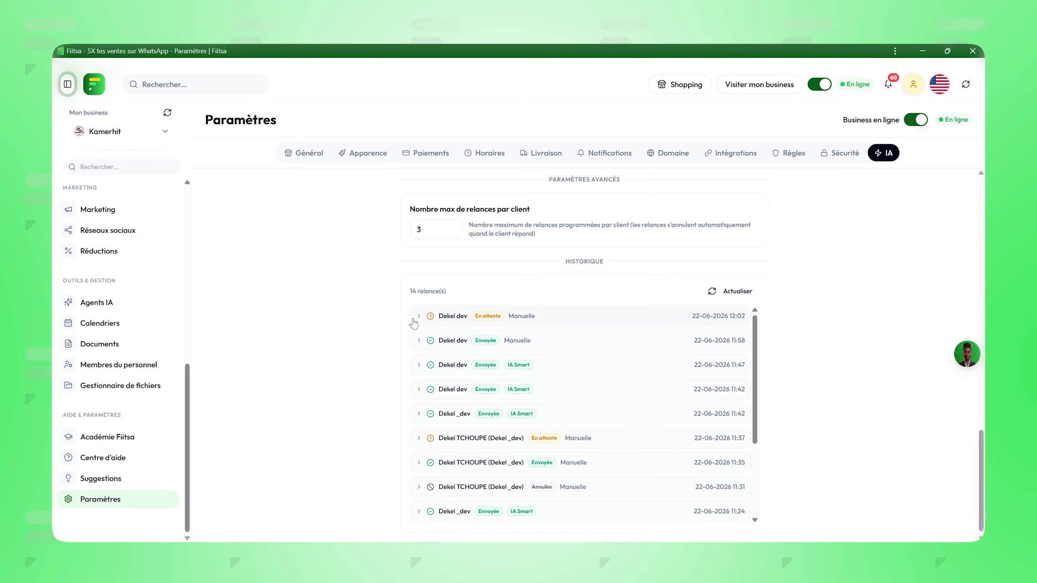
{"action": "left_click", "coordinate": [417, 321]}
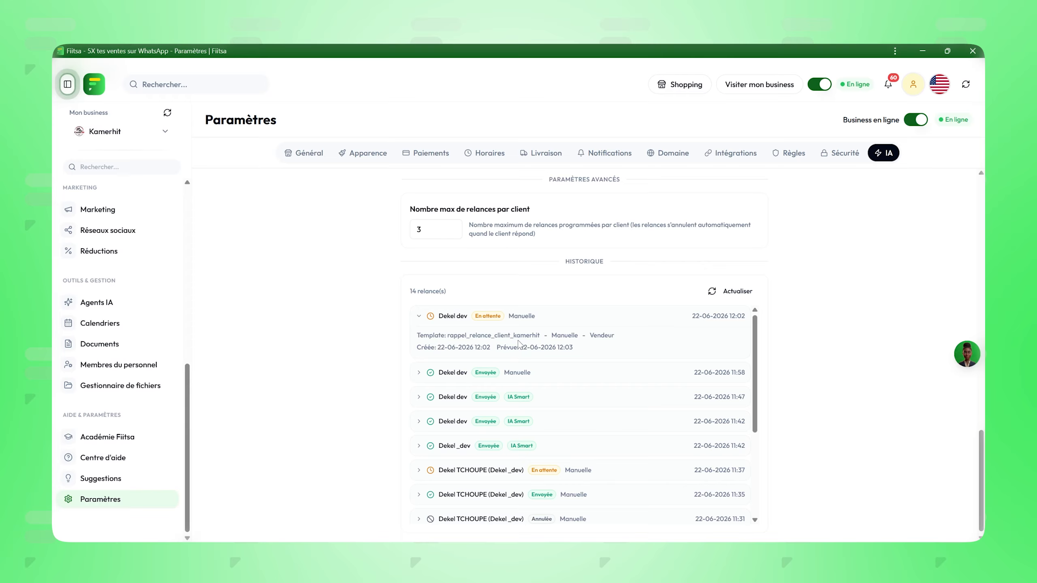